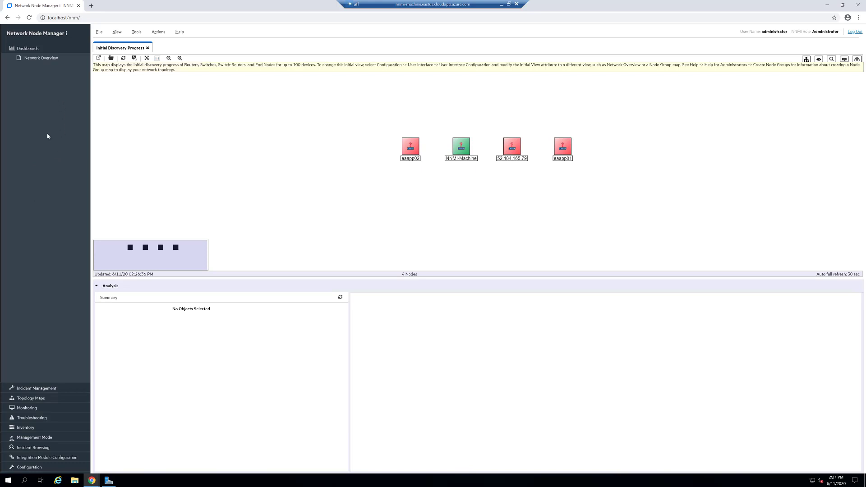
Open the User Accounts list under Configuration > Security.
left_click(30, 467)
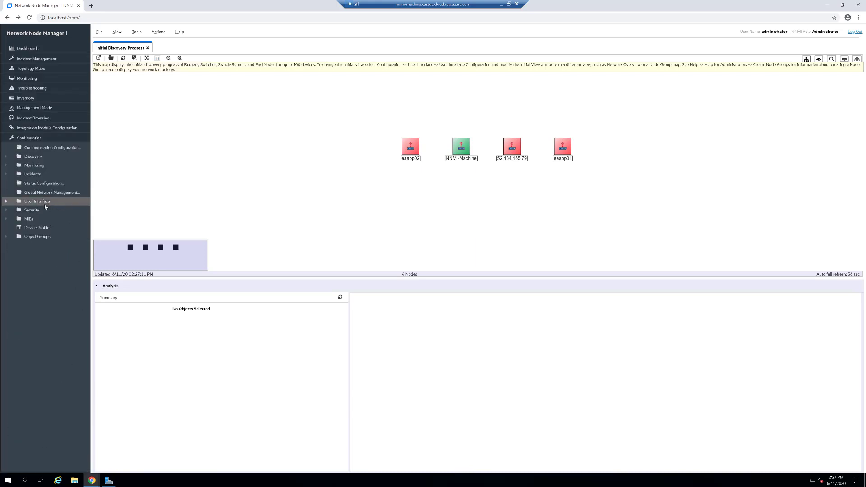
left_click(32, 210)
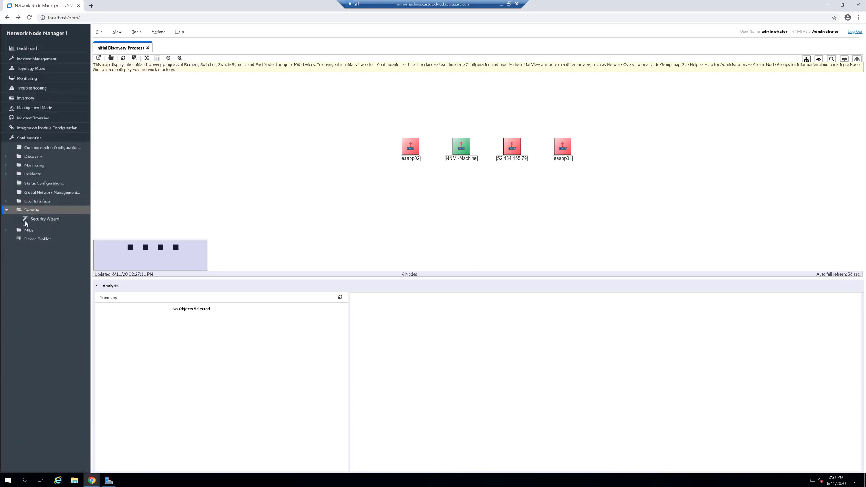
left_click(44, 228)
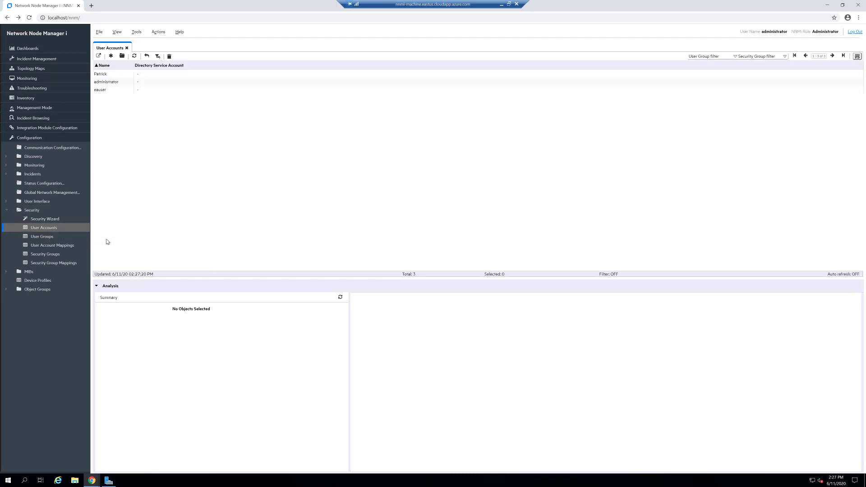
Add a new user account for Enterprise Alert with its username and password, and save it.
left_click(111, 59)
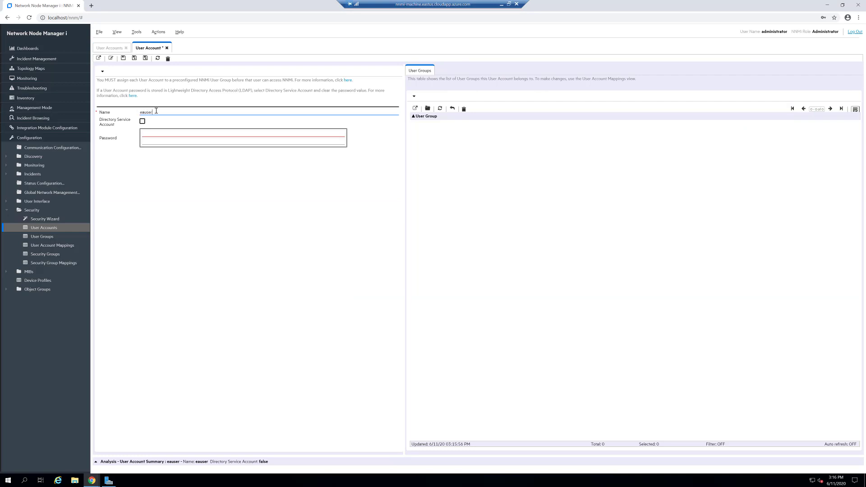
key("Tab")
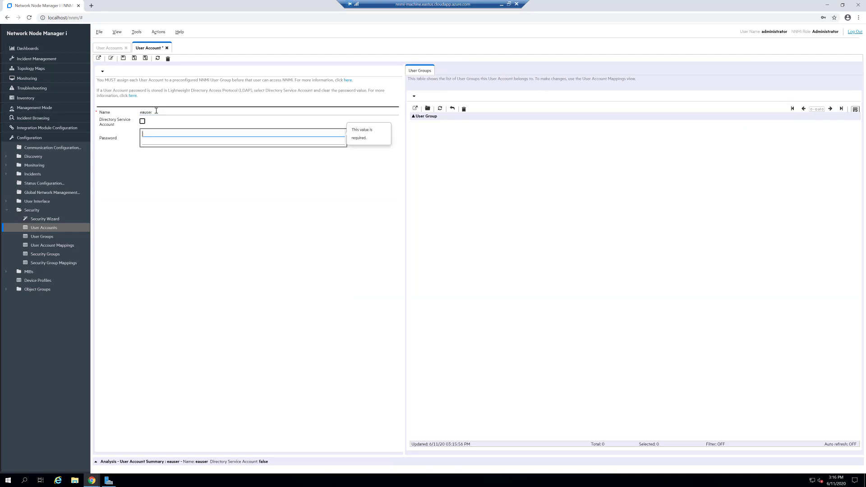
type("••")
left_click(146, 59)
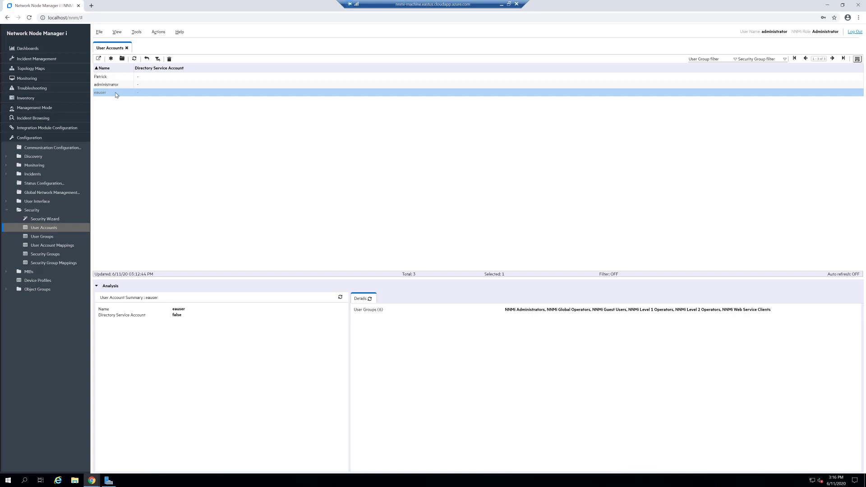
Check the new account's six user groups, including NNMi Web Service Clients, then switch to Enterprise Alert.
double_click(116, 95)
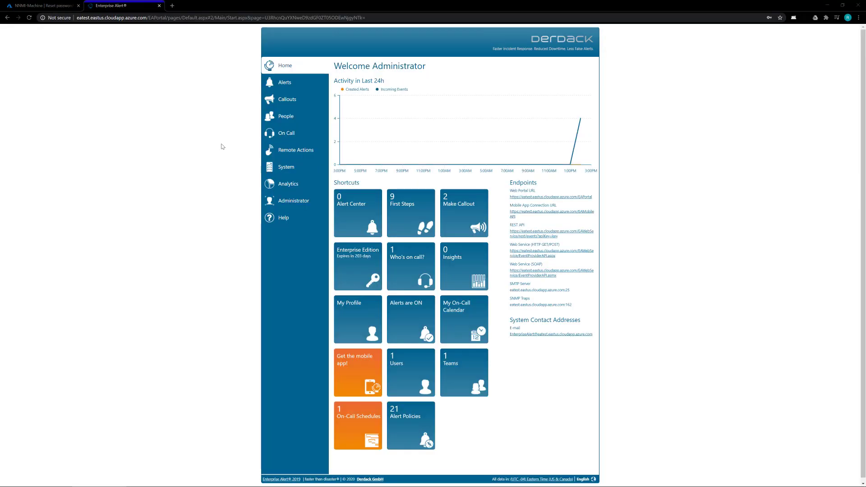
left_click(502, 5)
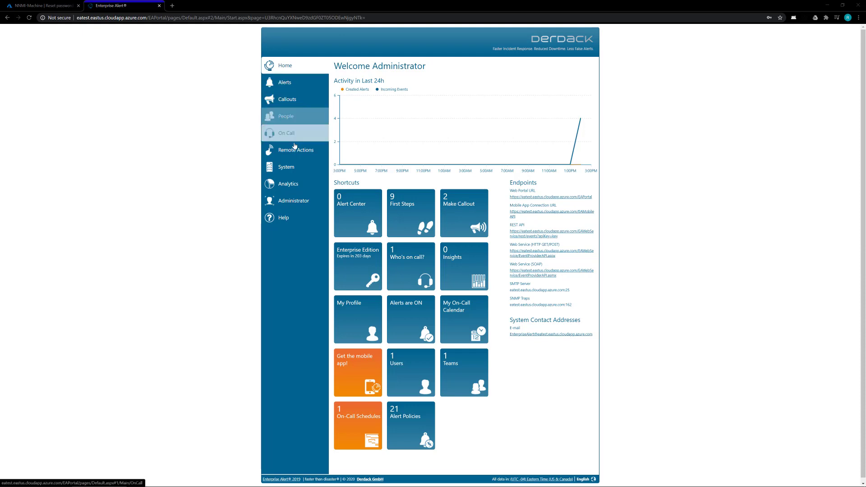
Start a new HP Network Node Manager event source under System > Event Sources.
left_click(288, 169)
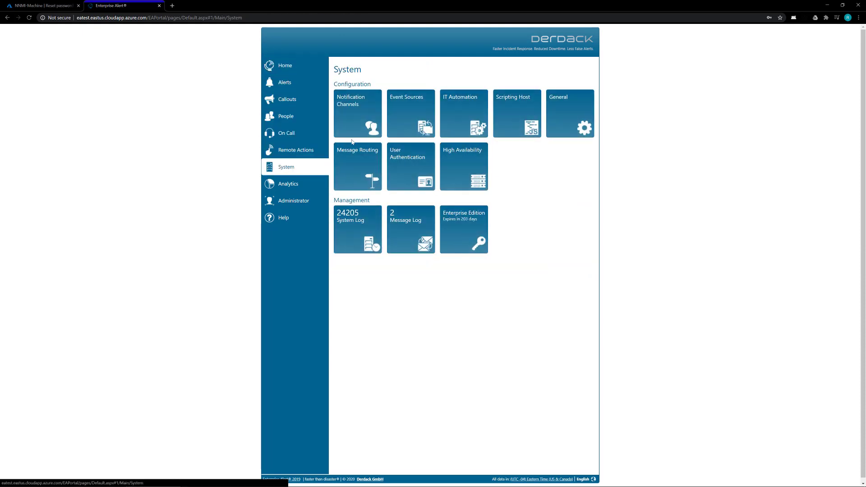
left_click(407, 111)
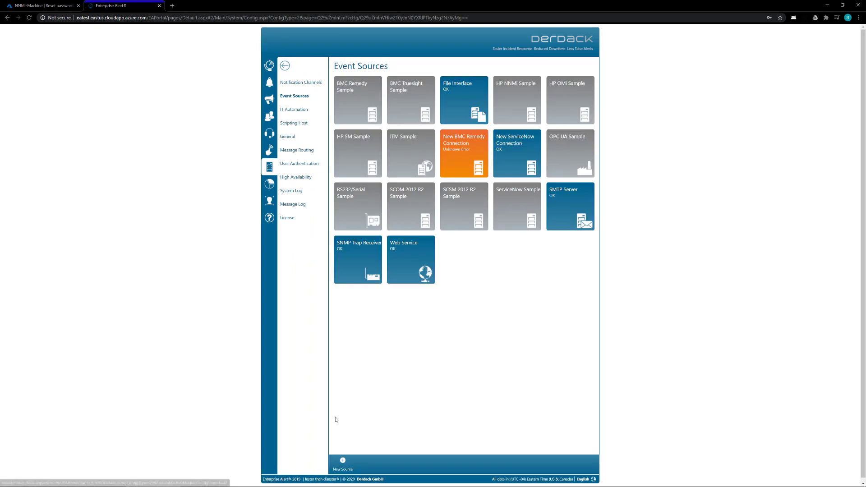
left_click(343, 462)
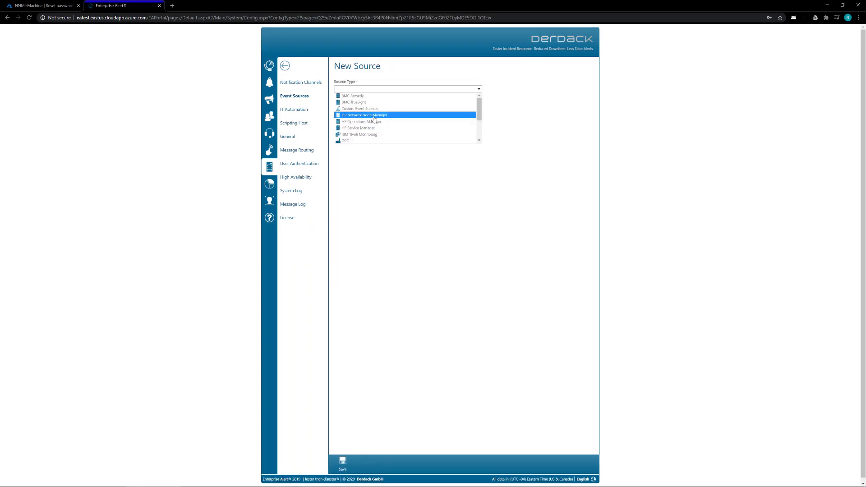
left_click(374, 116)
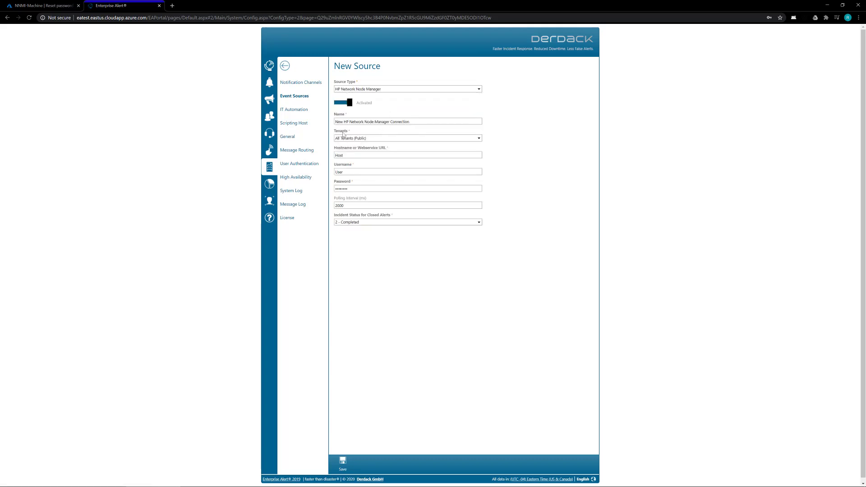
Name it 'NNMi event source', paste the NNMi incident web service URL, enter the credentials, and save.
triple_click(418, 122)
type("NNMi event source")
left_click(358, 157)
left_click_drag(359, 157, 321, 157)
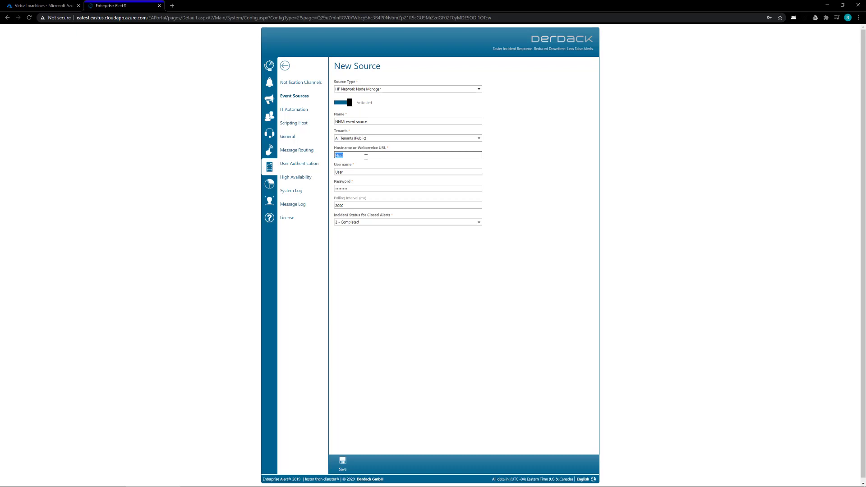
type("http://40.76.207.173:80/IncidentBeanService/IncidentBean")
key("Tab")
type("ea")
key("Tab")
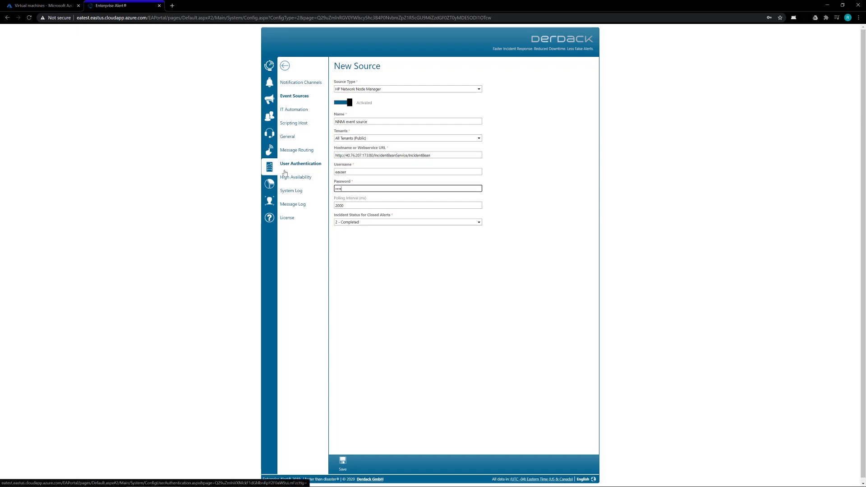
type("s")
left_click(352, 464)
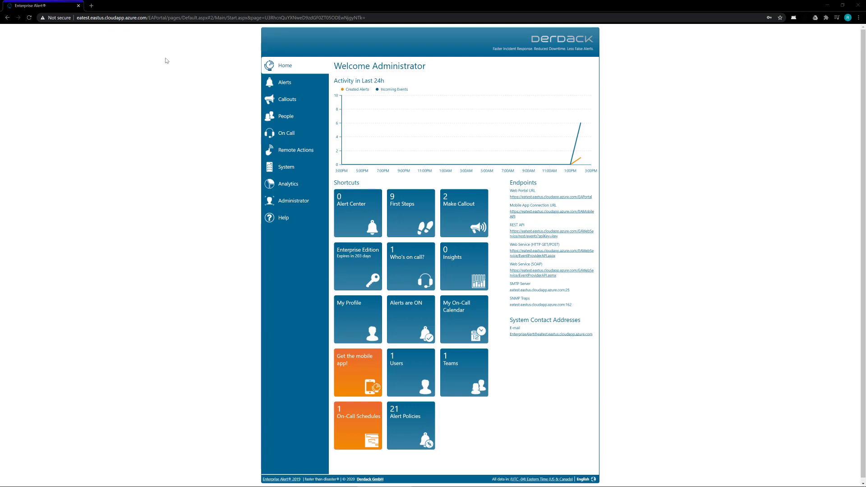
Open the Alerts overview page.
left_click(284, 81)
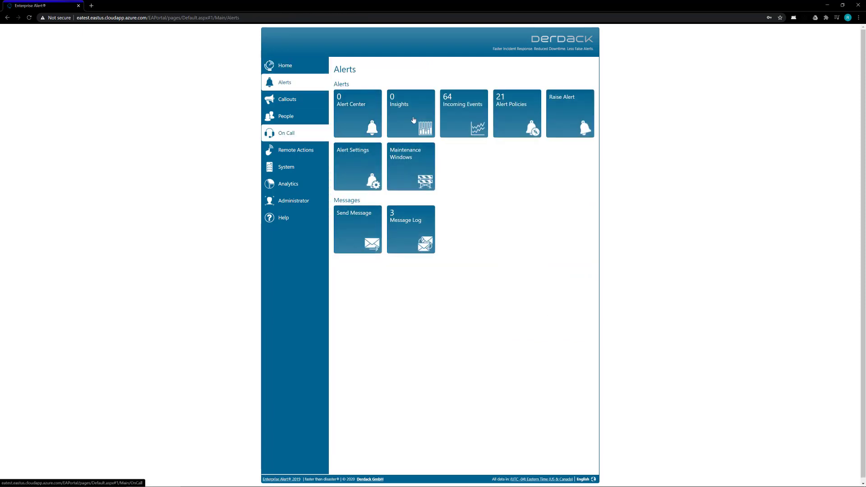
Create an alert policy from the newest NNMi event source incoming event.
left_click(464, 113)
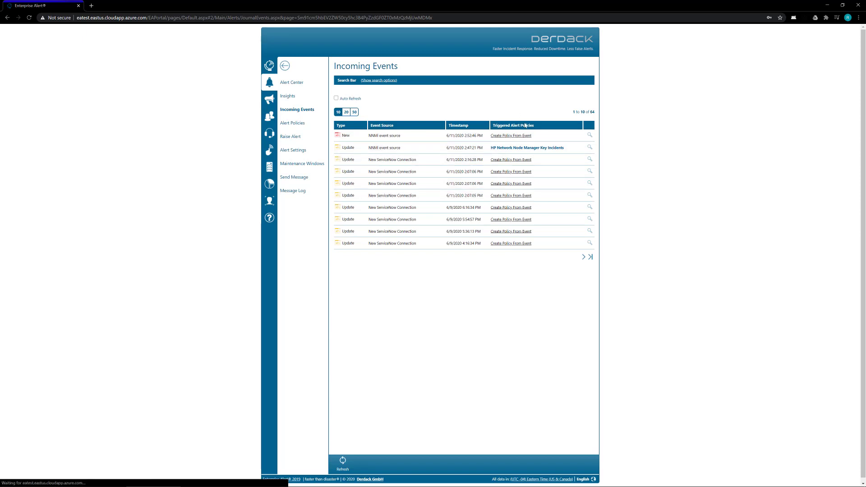
left_click(514, 139)
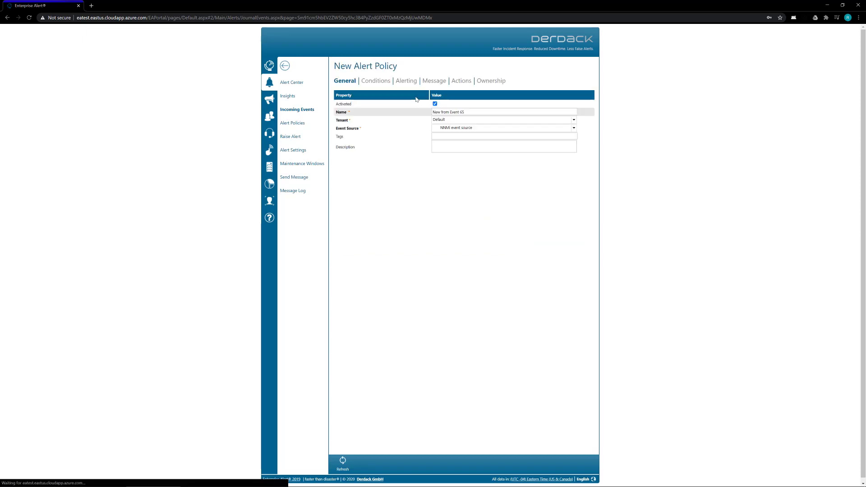
Rename the policy to 'NNMi event policy' and continue to its conditions.
triple_click(473, 111)
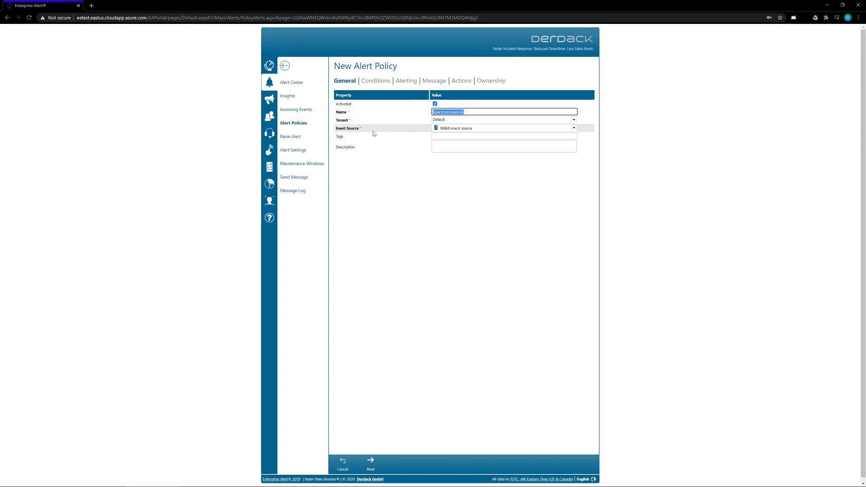
type("NNMi event policy")
left_click(371, 462)
Delete the Incident ID and Title conditions.
scroll(452, 253, "down", 3)
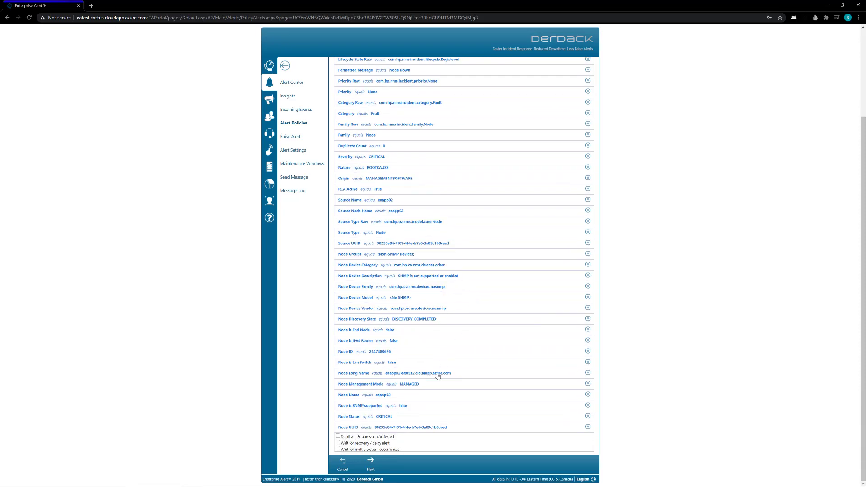
scroll(424, 394, "up", 3)
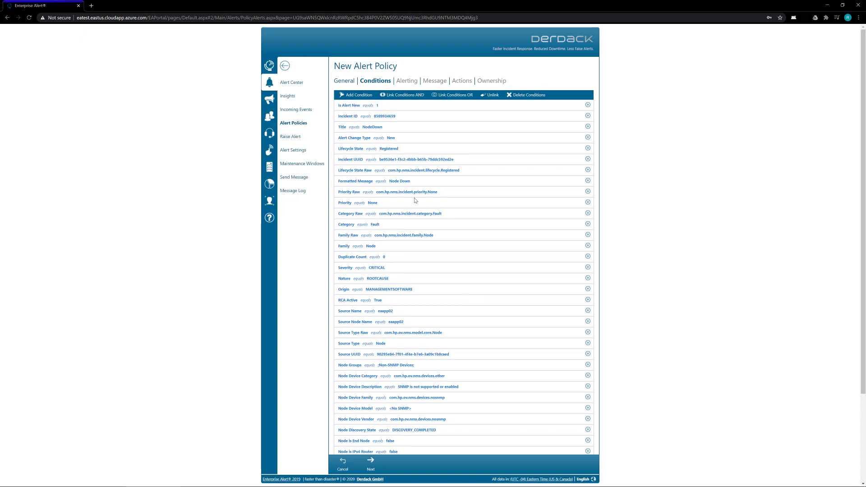
left_click(543, 116)
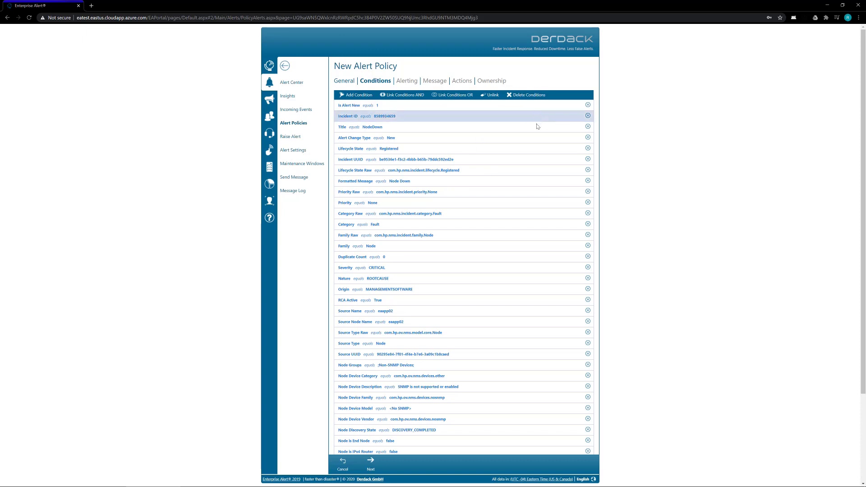
left_click(417, 129, "shift")
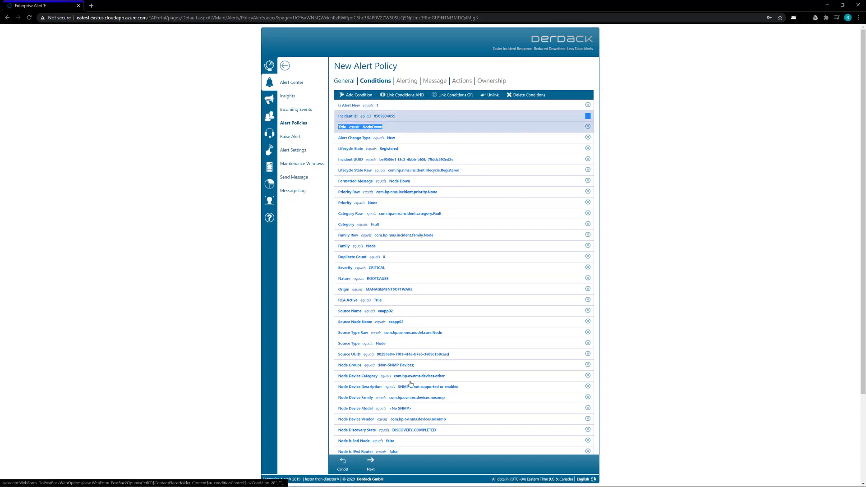
left_click(527, 95)
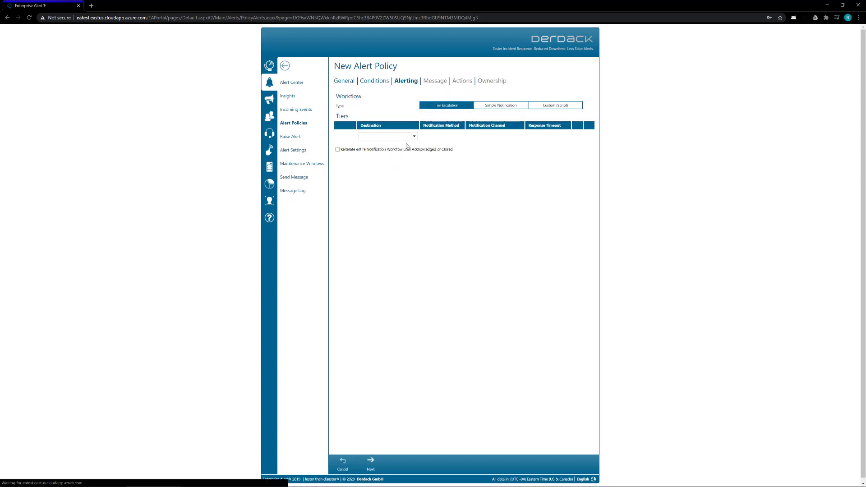
Set tier 1 to alert the Administrator user by E-mail, then continue to the Message step.
left_click(408, 136)
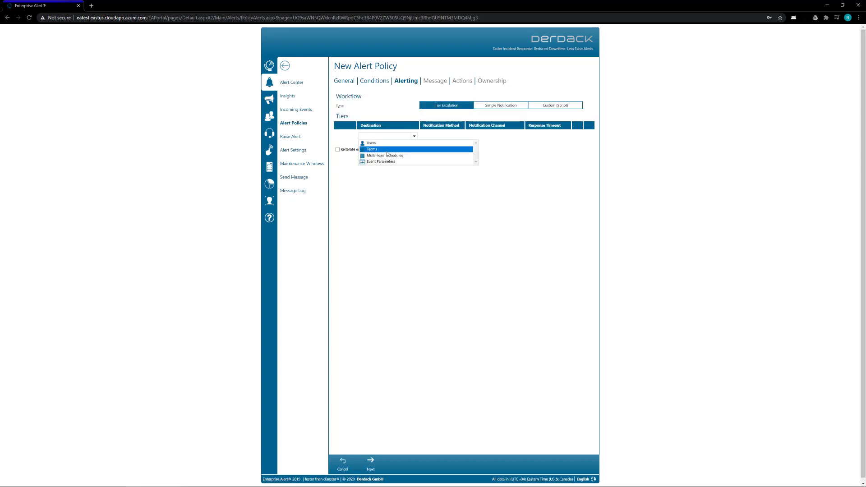
left_click(372, 143)
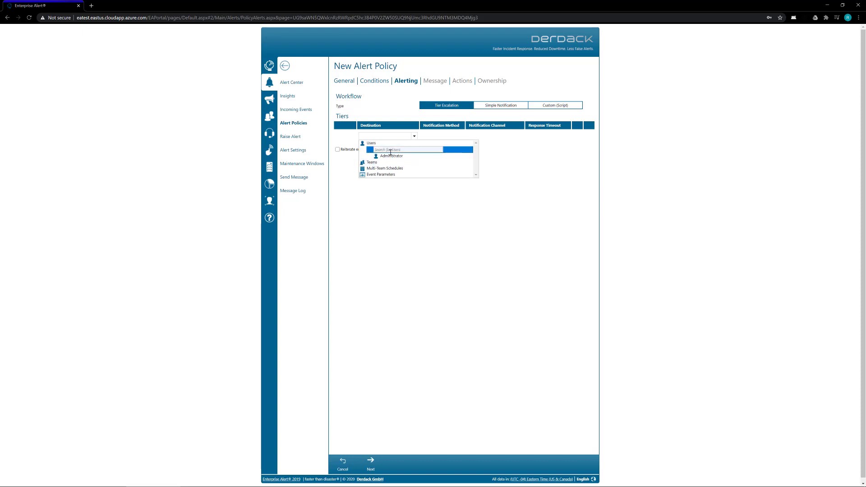
left_click(392, 156)
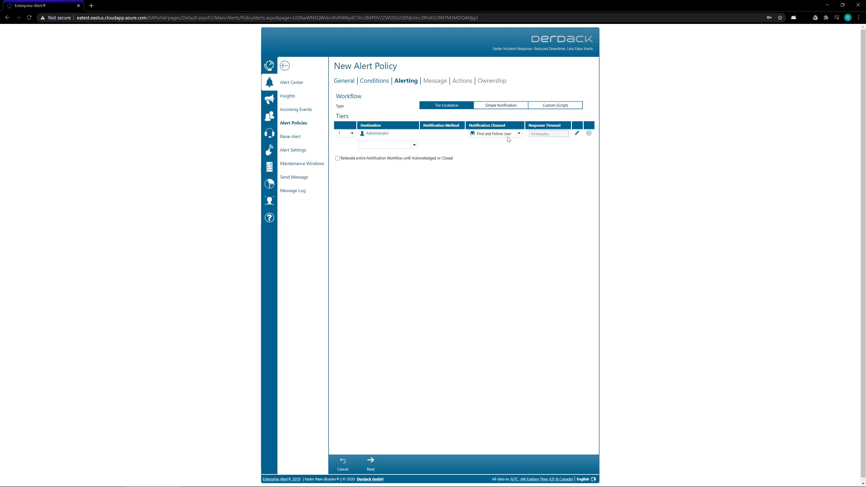
left_click(519, 134)
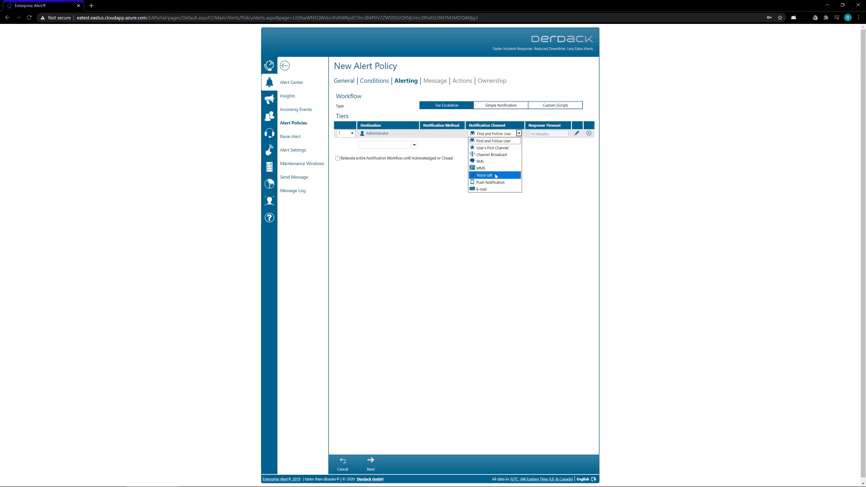
left_click(486, 190)
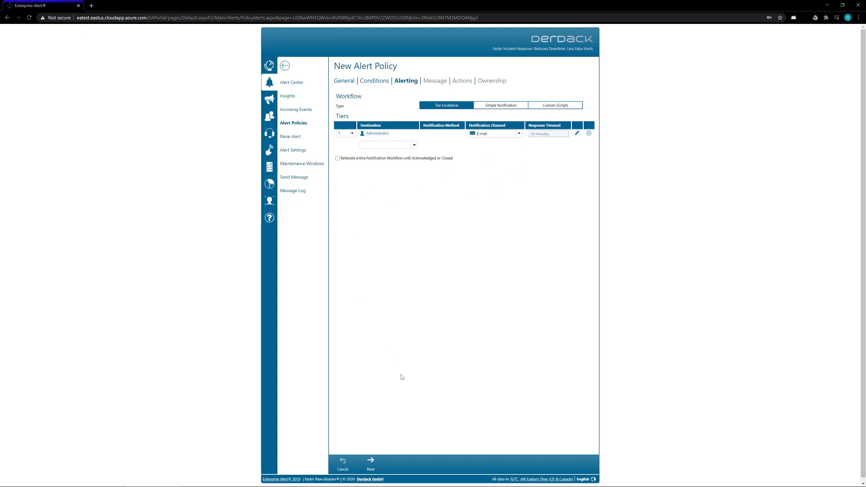
left_click(370, 463)
left_click(363, 108)
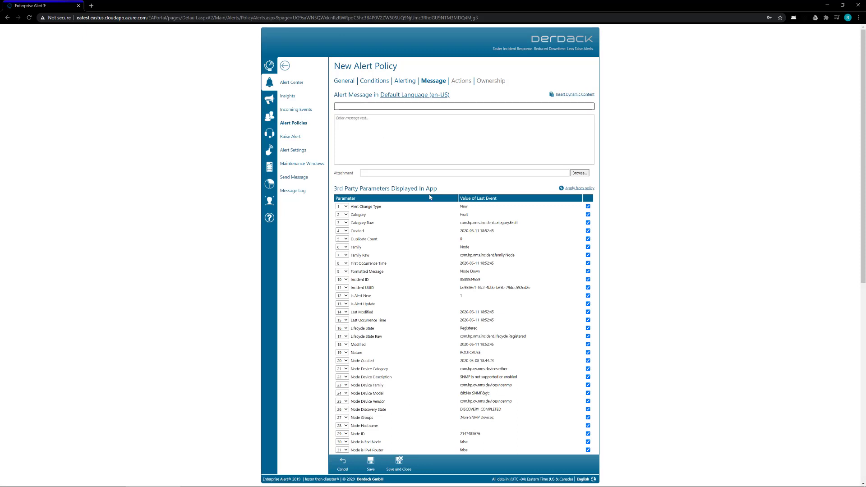
Write the subject and body using Node Name, Severity and Time Raised dynamic content, then save the policy.
left_click(574, 94)
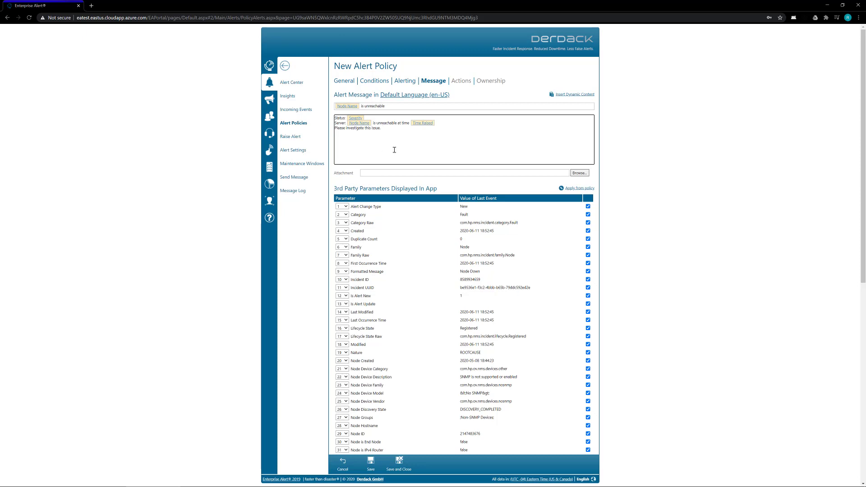
left_click(394, 149)
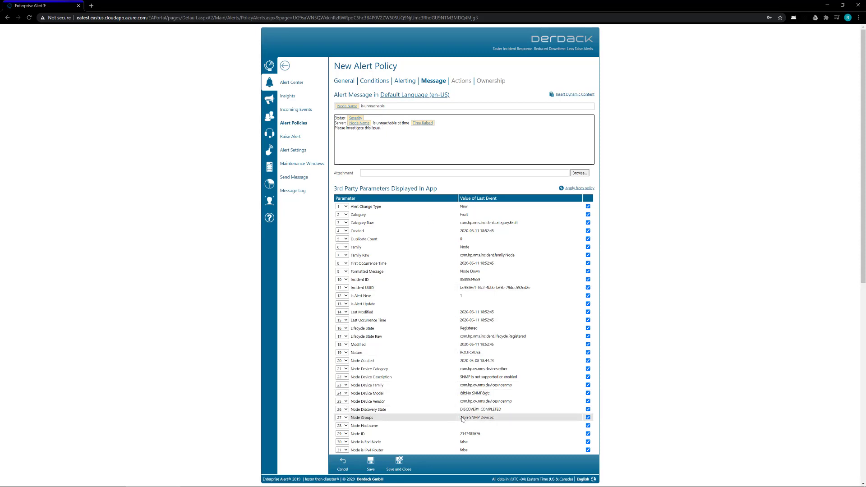
scroll(462, 420, "down", 8)
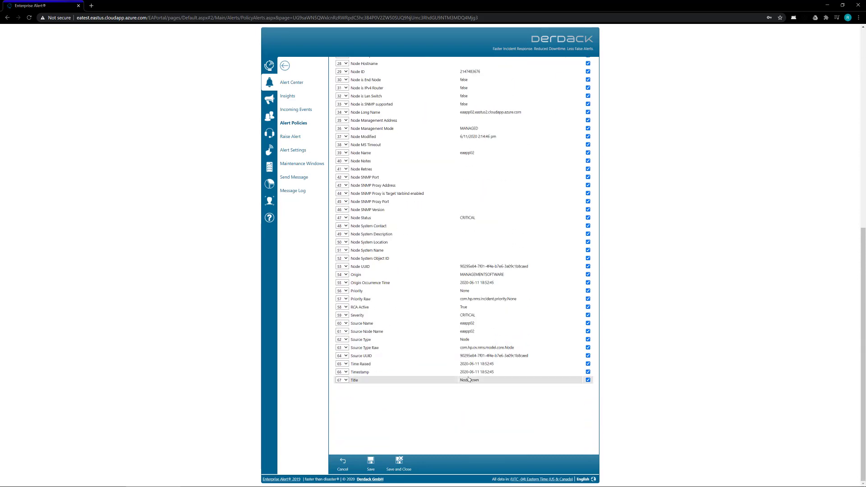
scroll(426, 365, "up", 4)
scroll(427, 365, "up", 5)
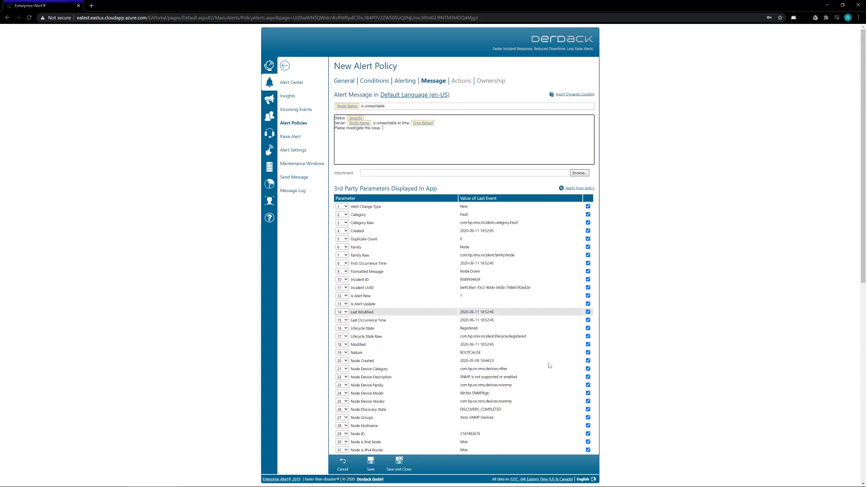
left_click(406, 462)
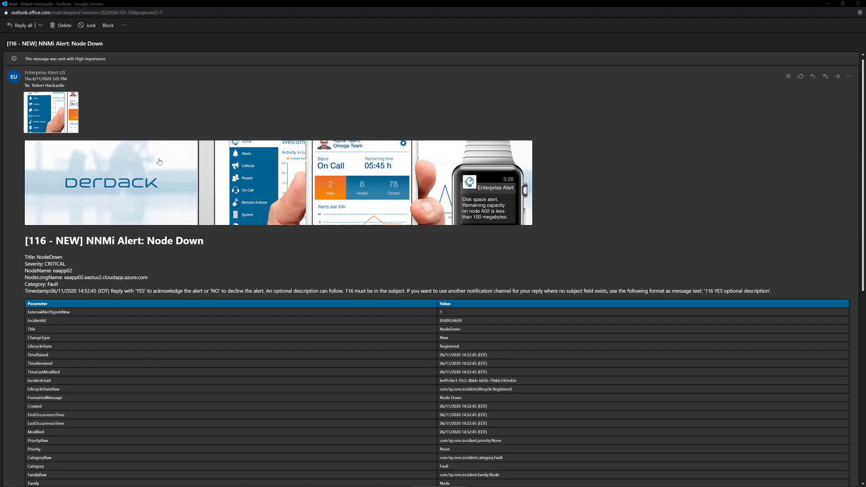
Scroll through the alert e-mail's NNMi incident parameter table.
scroll(174, 269, "down", 4)
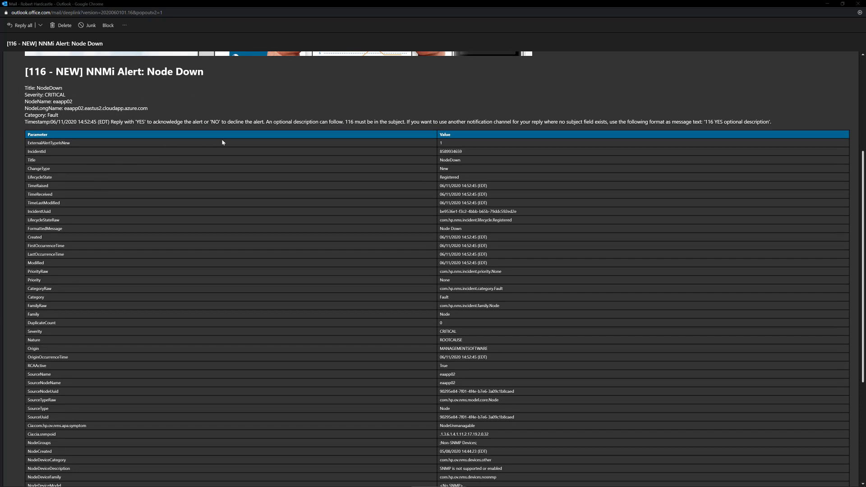
scroll(218, 146, "down", 5)
scroll(252, 202, "up", 2)
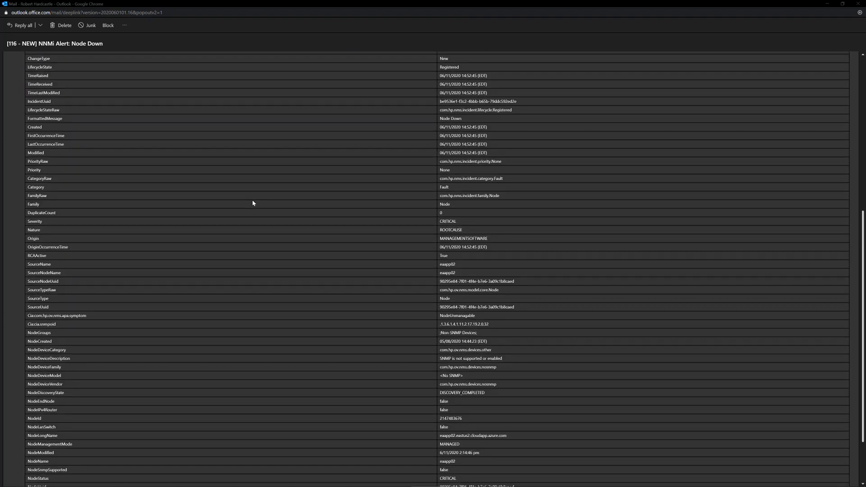